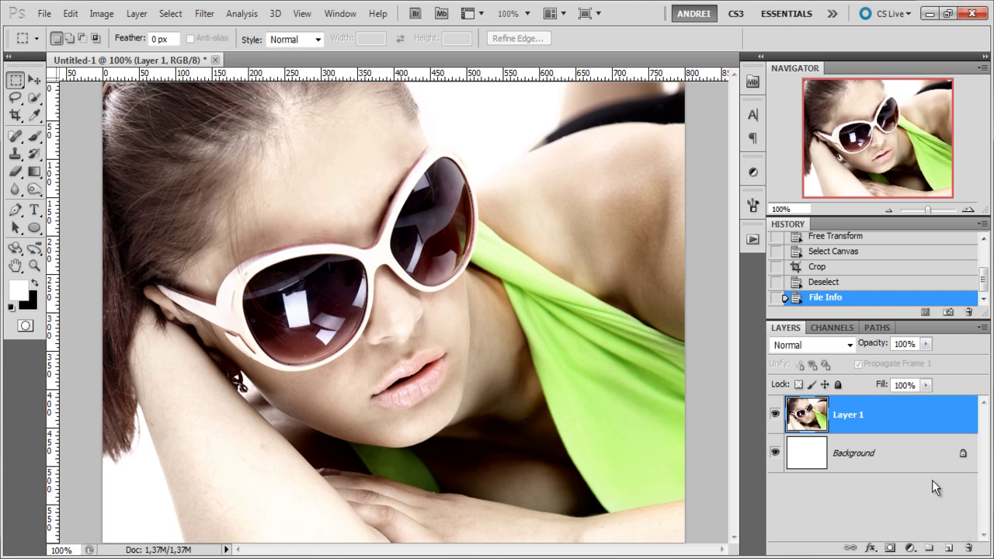
Add a new layer above the photo and fill it with 50% Gray
left_click(950, 549)
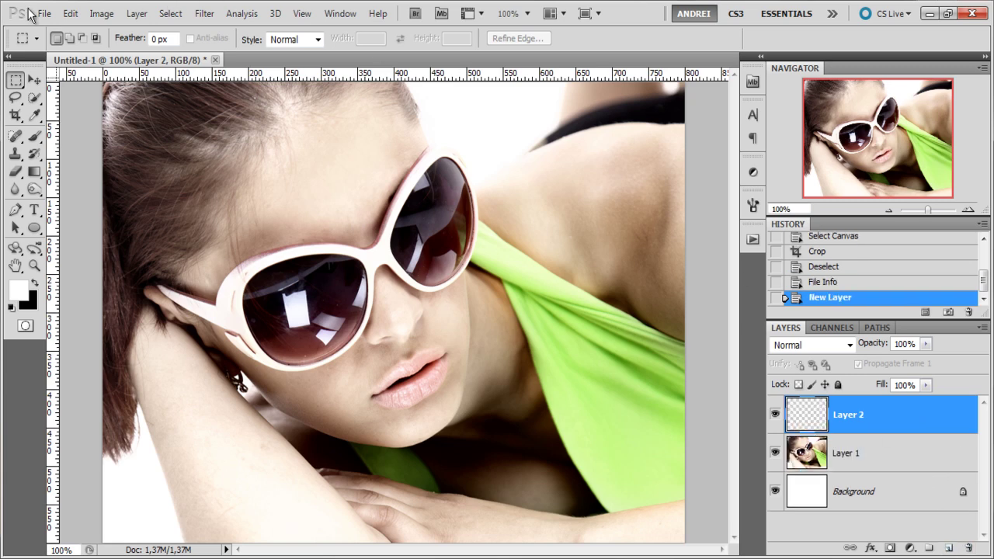
left_click(69, 14)
left_click(117, 230)
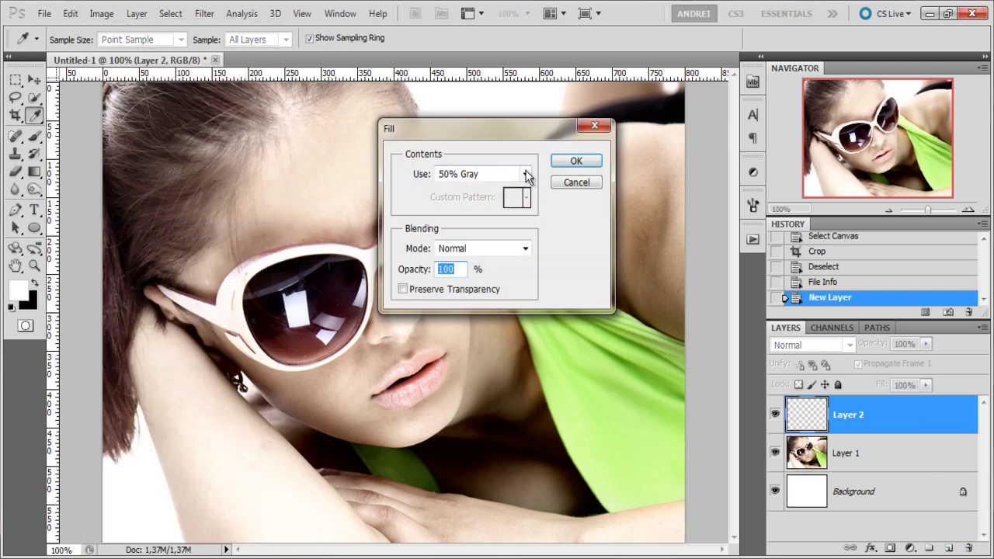
left_click(497, 174)
left_click(468, 301)
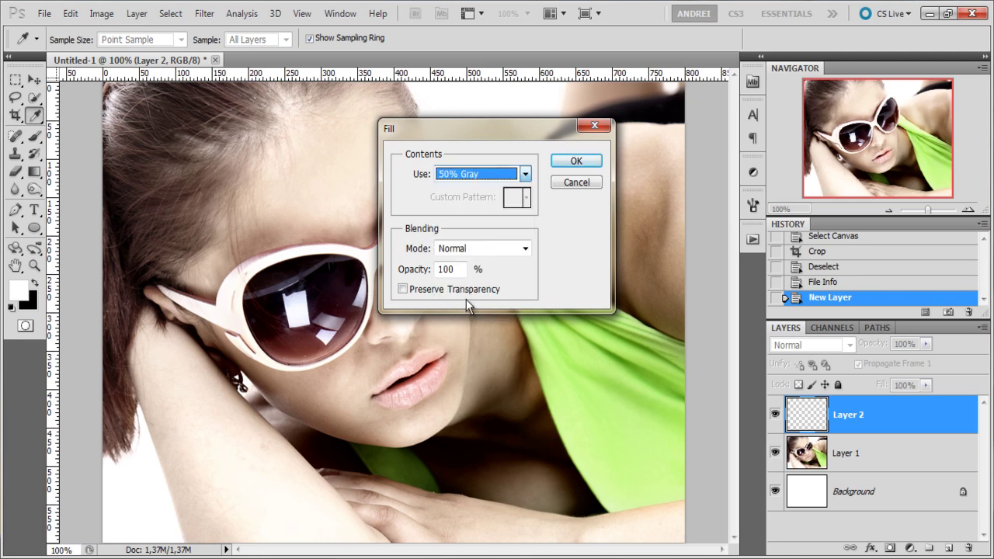
left_click(578, 163)
Set the gray layer's blending mode to Overlay, and then delete that layer
left_click(811, 344)
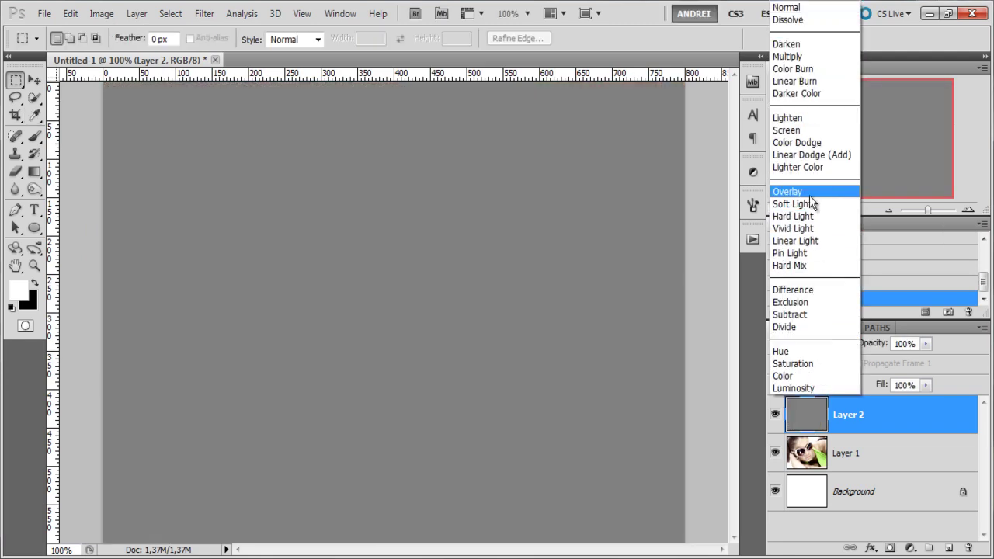
left_click(809, 195)
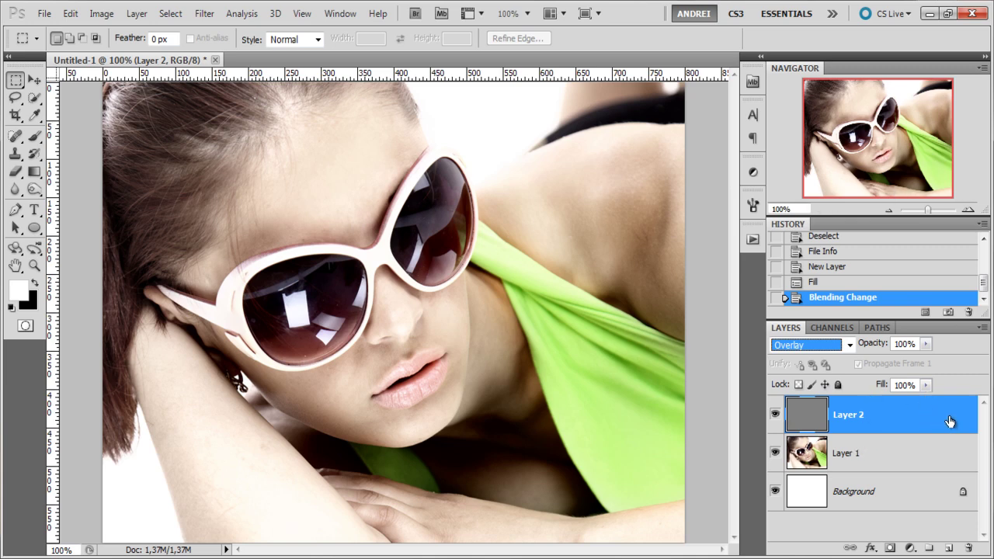
left_click_drag(961, 420, 968, 549)
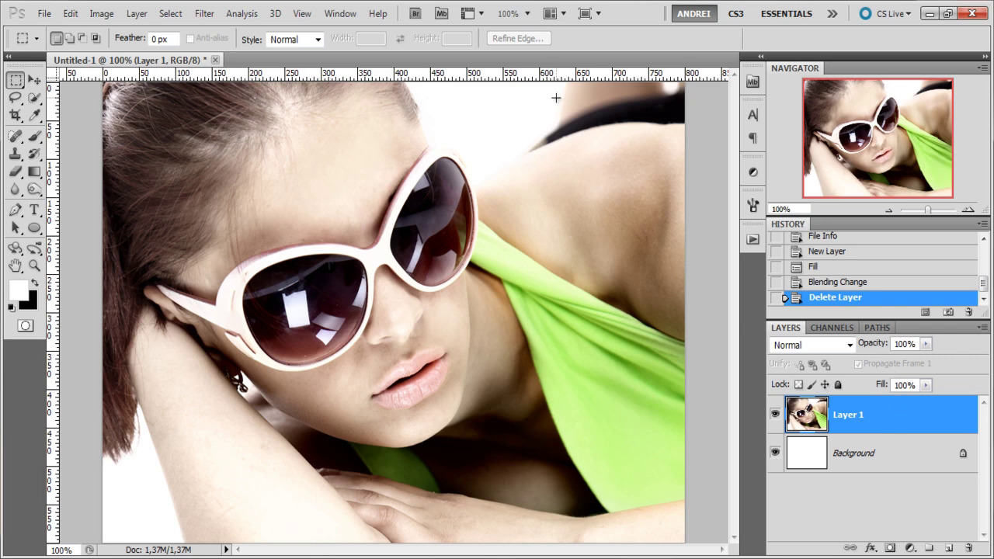
Show the Actions panel
left_click(339, 14)
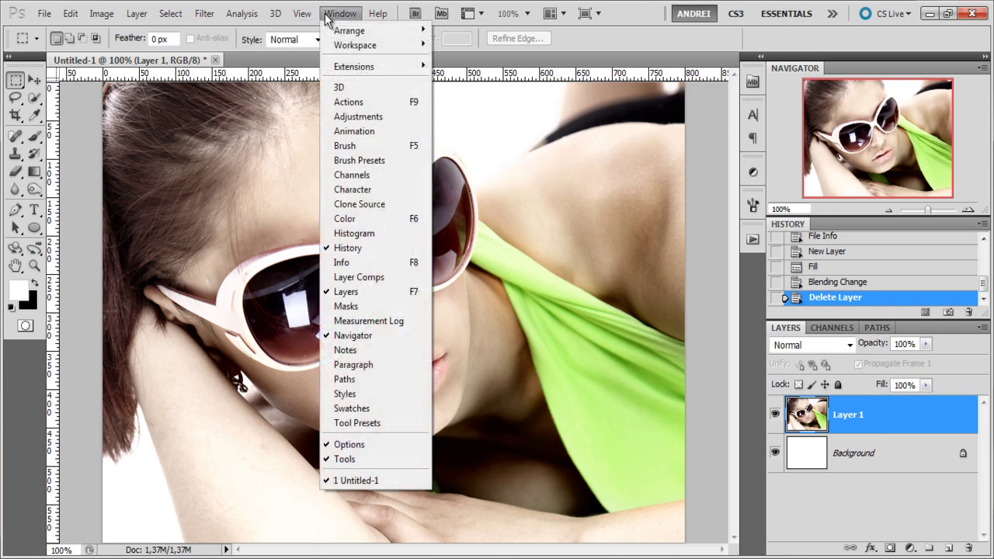
left_click(760, 274)
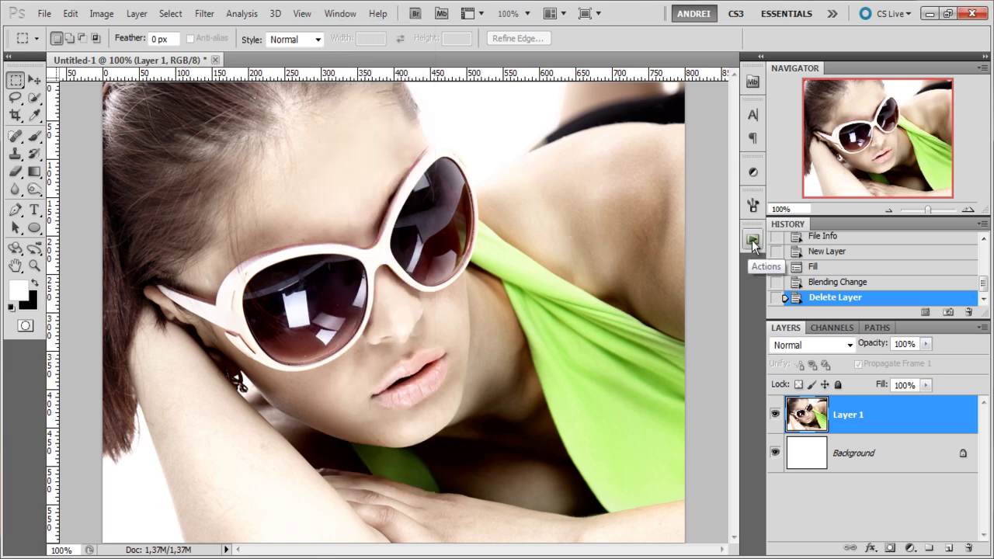
left_click(753, 243)
Look through the actions in the Default Actions set, including Frame Channel, and collapse the set
scroll(736, 289, "down", 1)
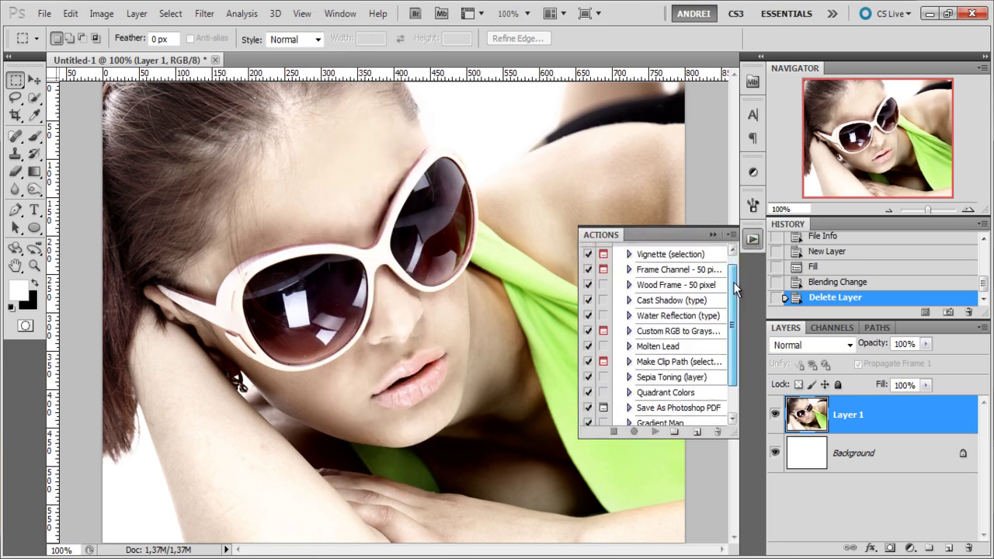
scroll(735, 289, "down", 2)
scroll(736, 289, "up", 3)
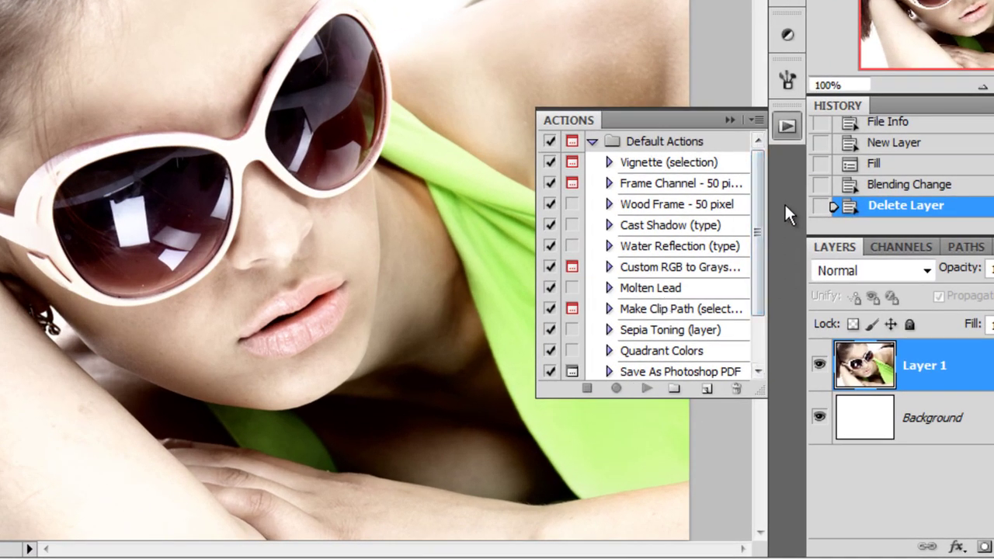
mouse_move(757, 178)
left_mouse_down()
mouse_move(758, 209)
mouse_move(759, 161)
left_mouse_up()
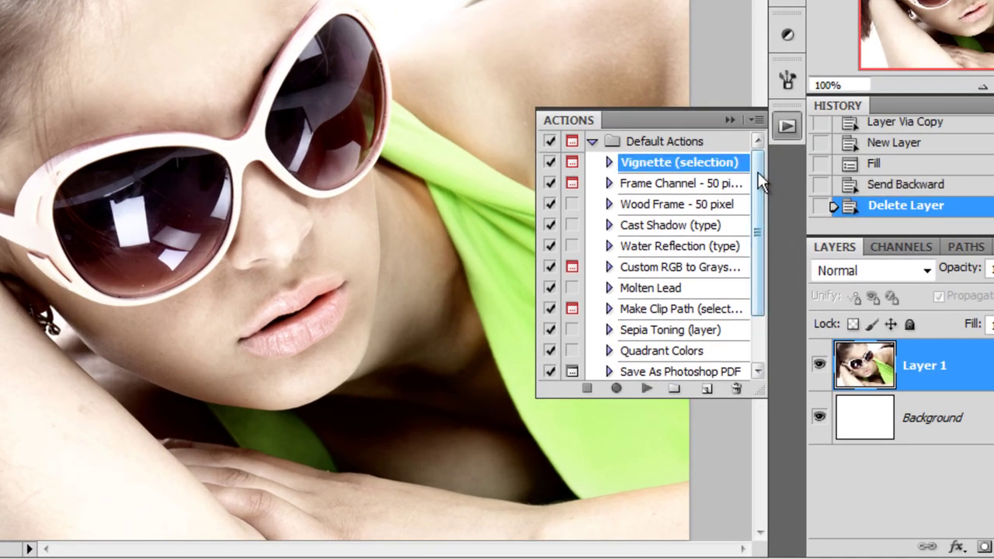
left_click(702, 186)
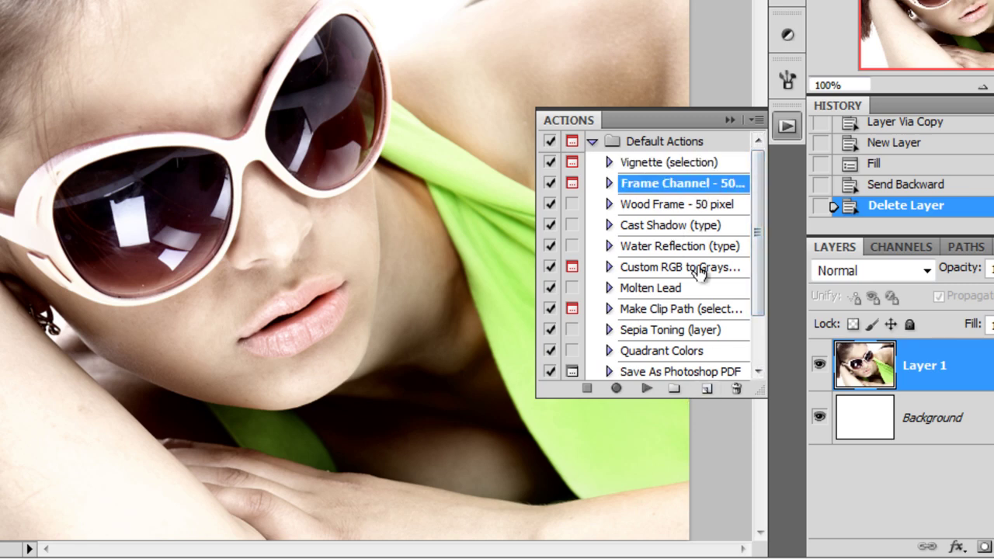
left_click(650, 388)
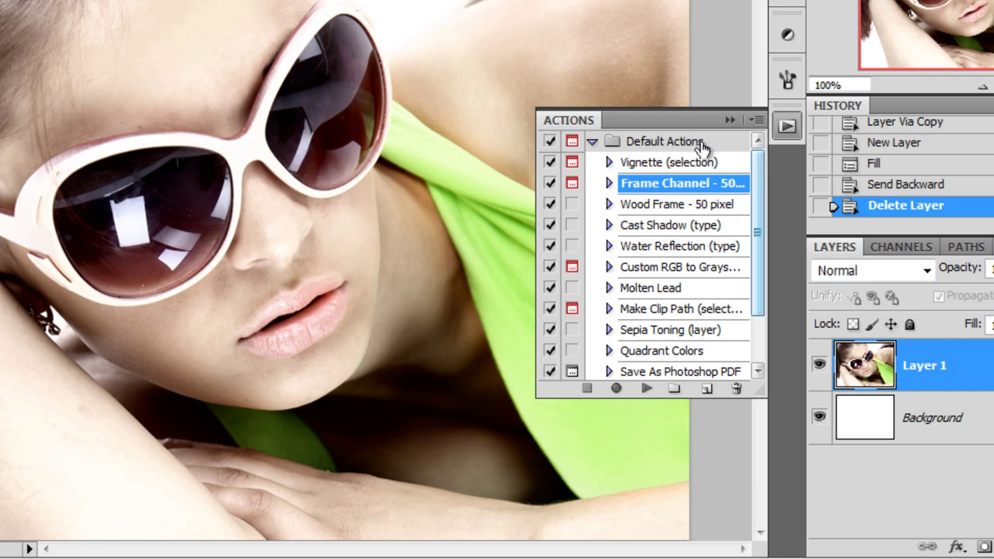
left_click(701, 144)
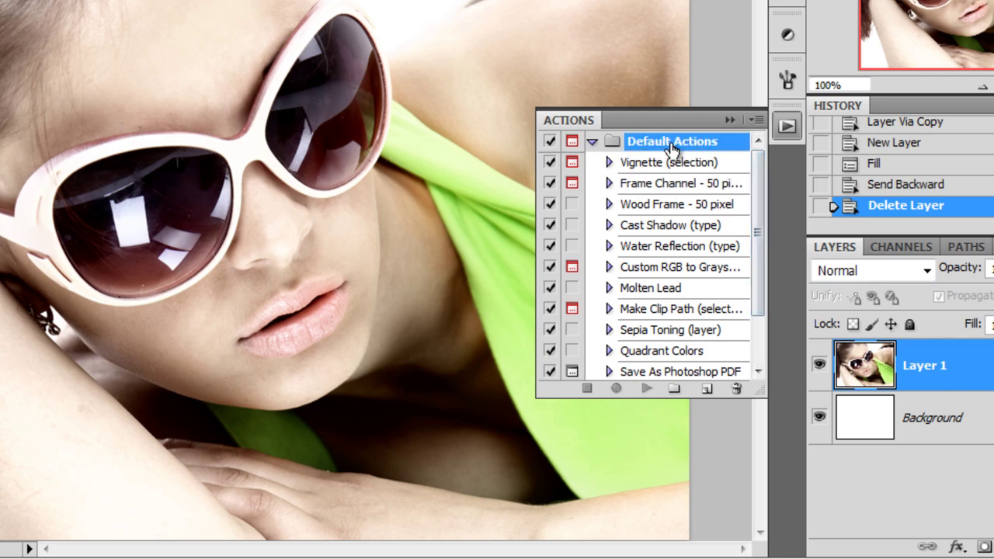
left_click(591, 142)
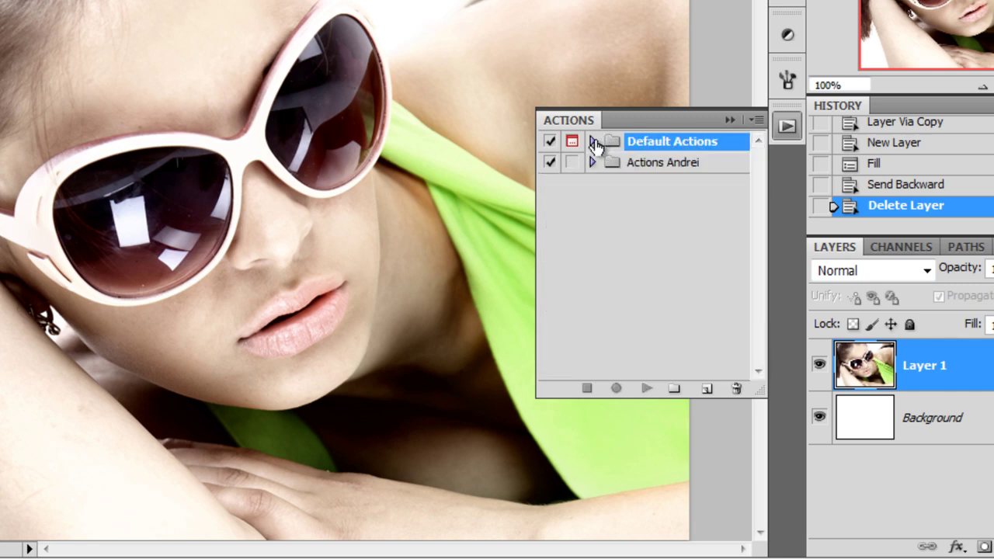
left_click(654, 164)
left_click(710, 145)
left_click(701, 219)
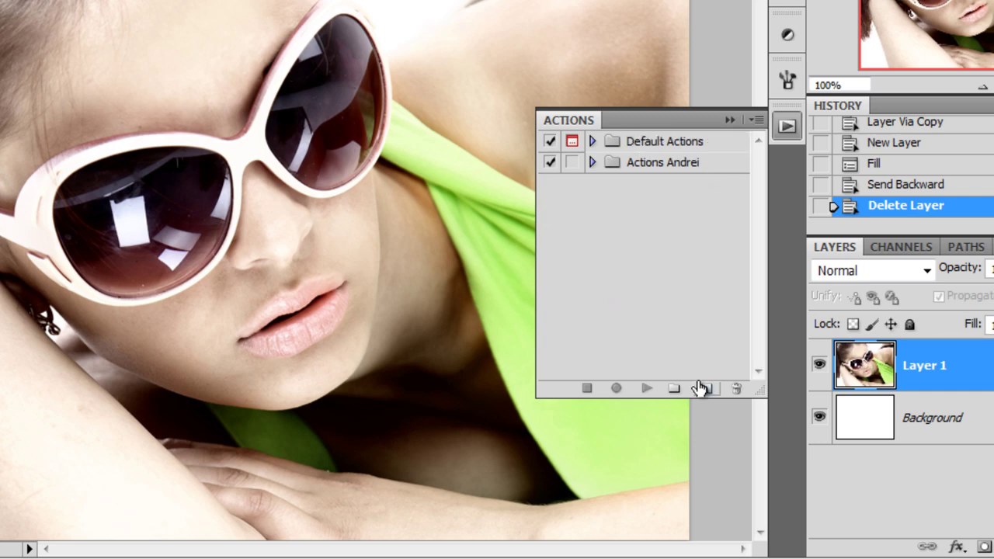
left_click(673, 389)
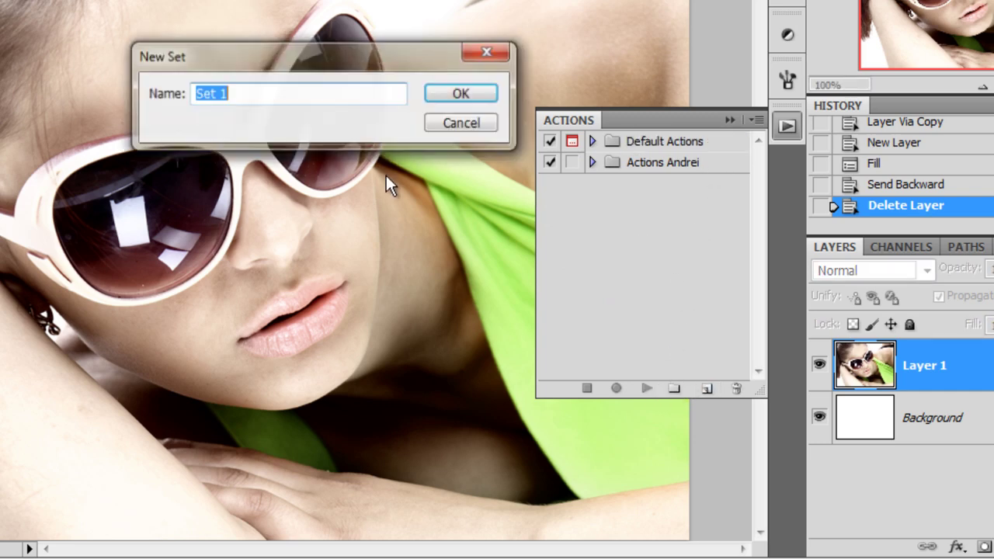
left_click(460, 122)
Expand the custom action set and examine the recorded commands inside its existing Dodge action
left_click(676, 165)
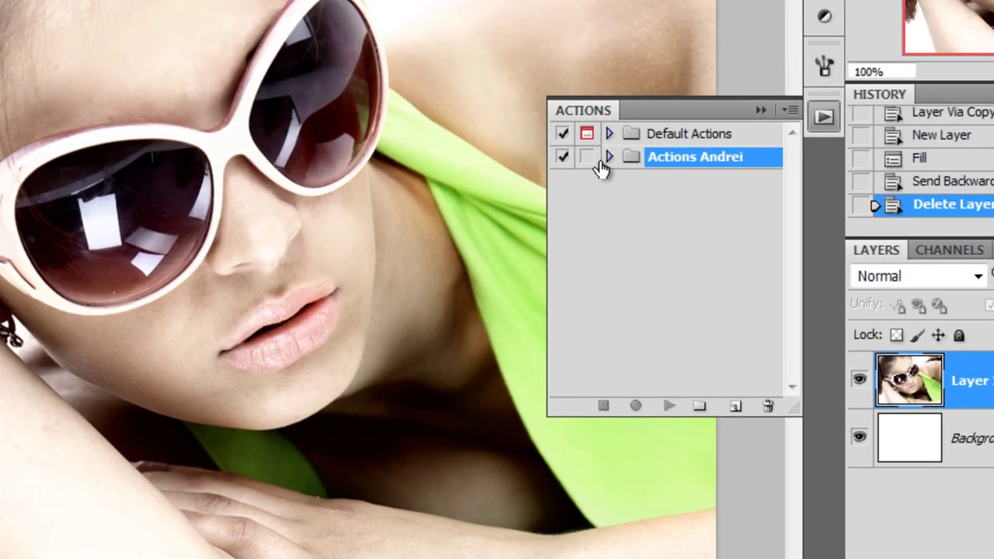
left_click(592, 162)
left_click(687, 183)
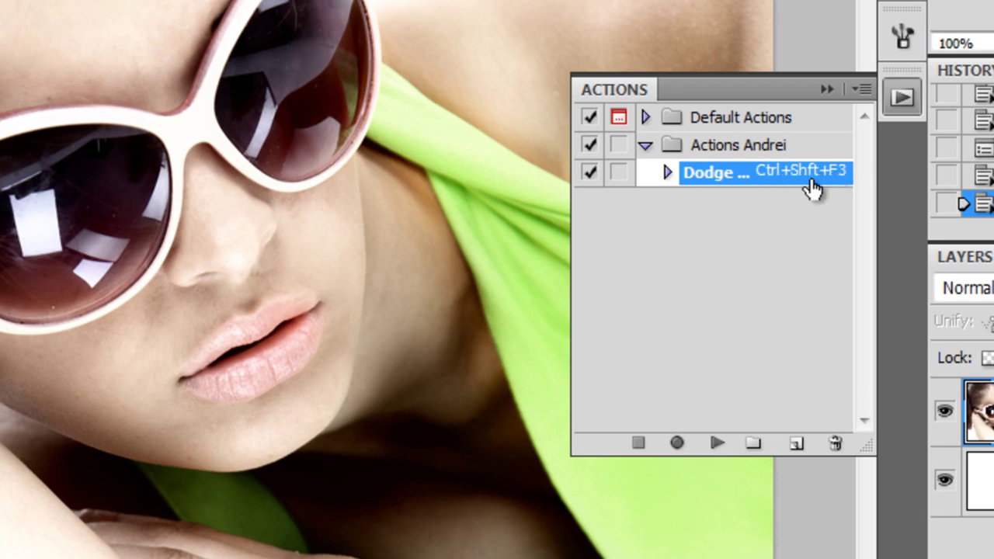
left_click(771, 250)
left_click(667, 173)
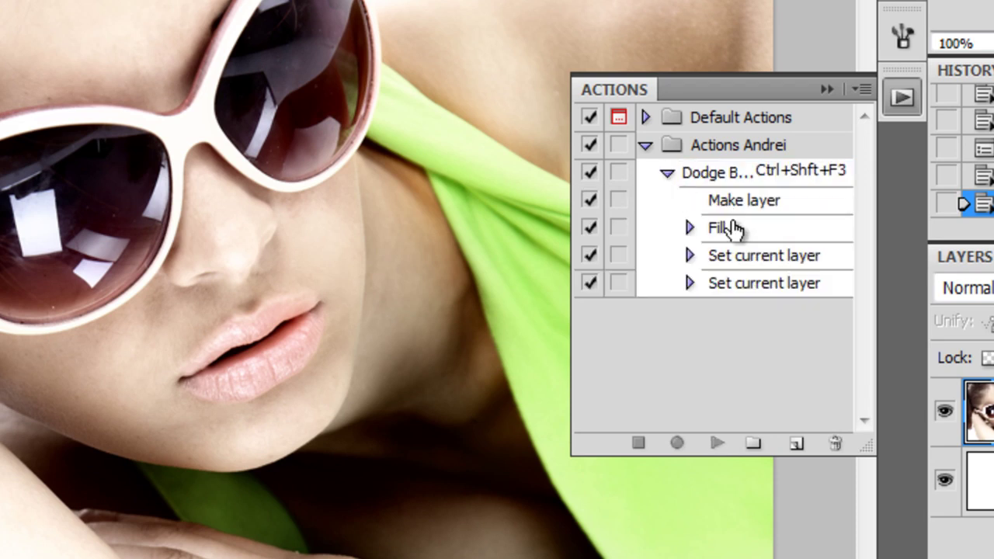
left_click(667, 173)
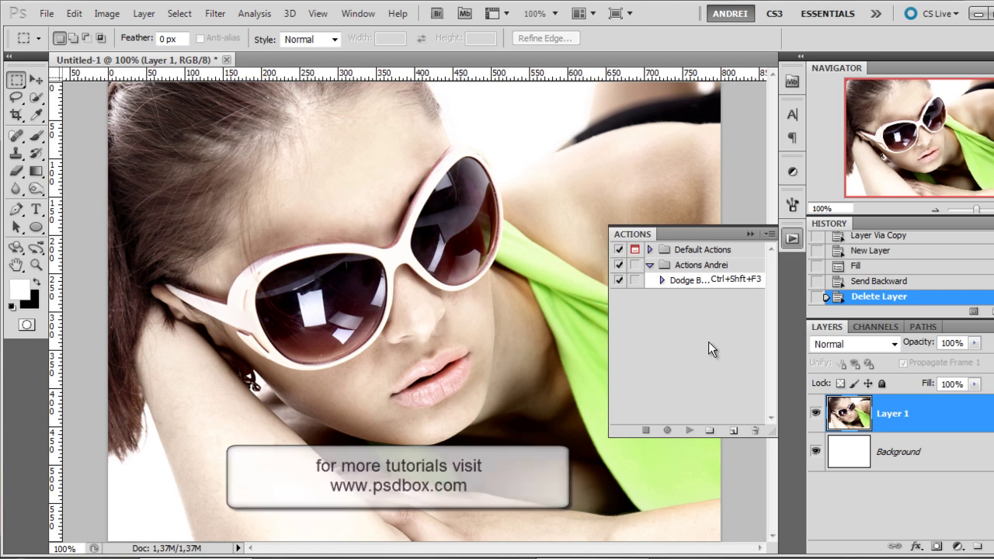
Start a new action named "Dodge 2" and assign it to the custom action set
left_click(709, 266)
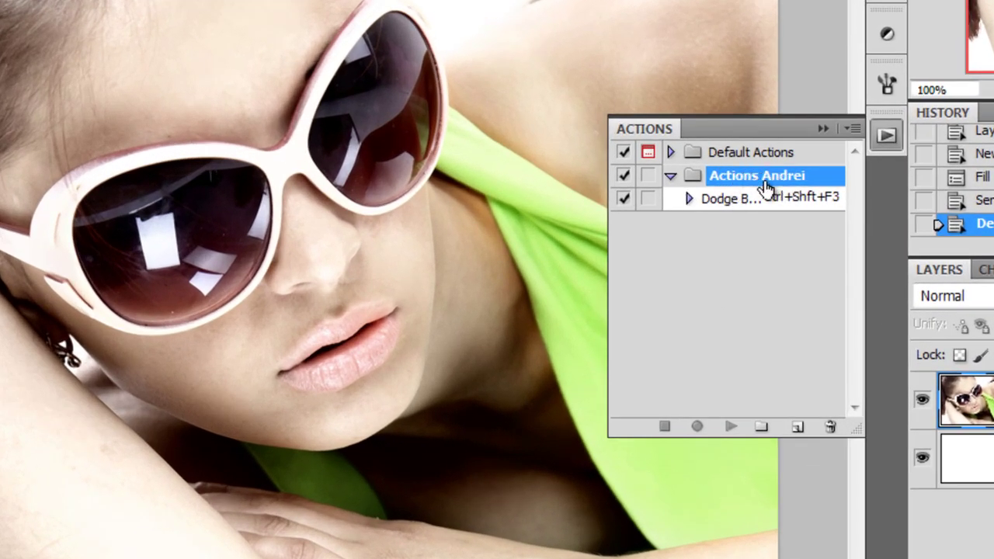
left_click(797, 429)
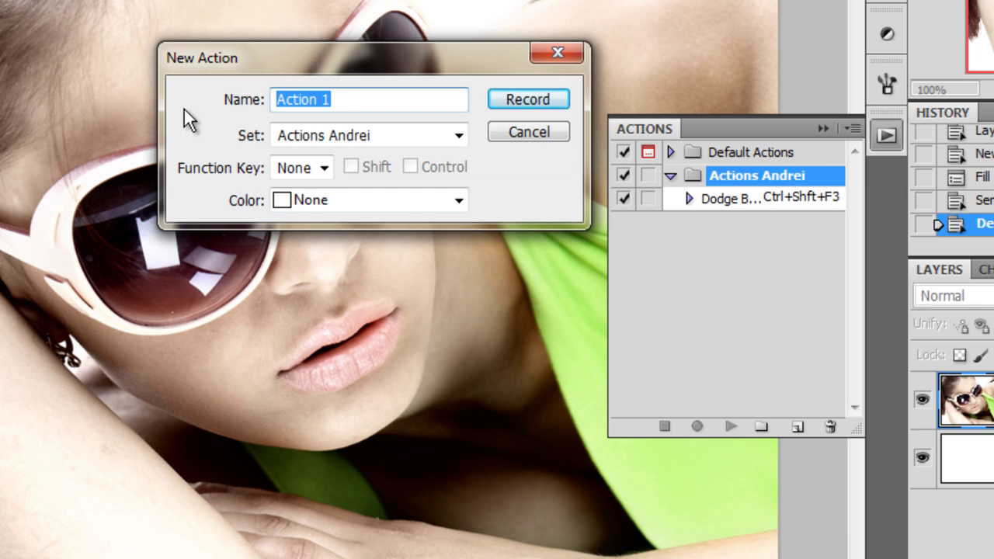
key("BackSpace")
type("Dod")
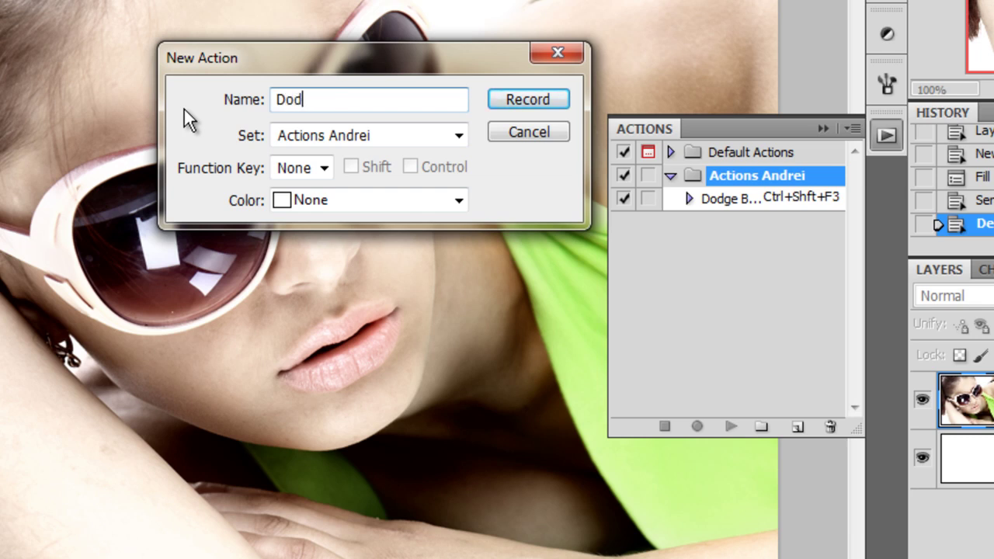
type("ge 25")
key("BackSpace")
left_click(464, 133)
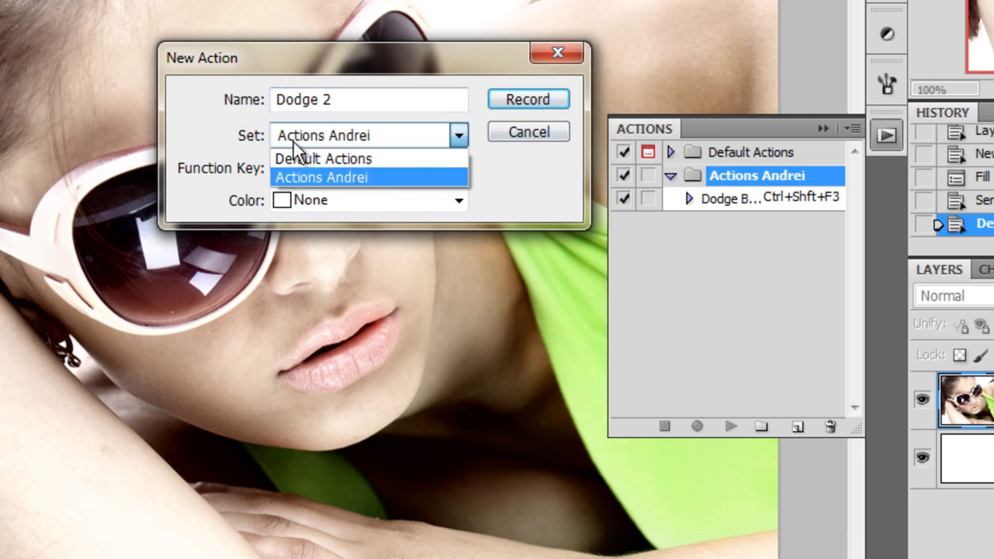
left_click(337, 176)
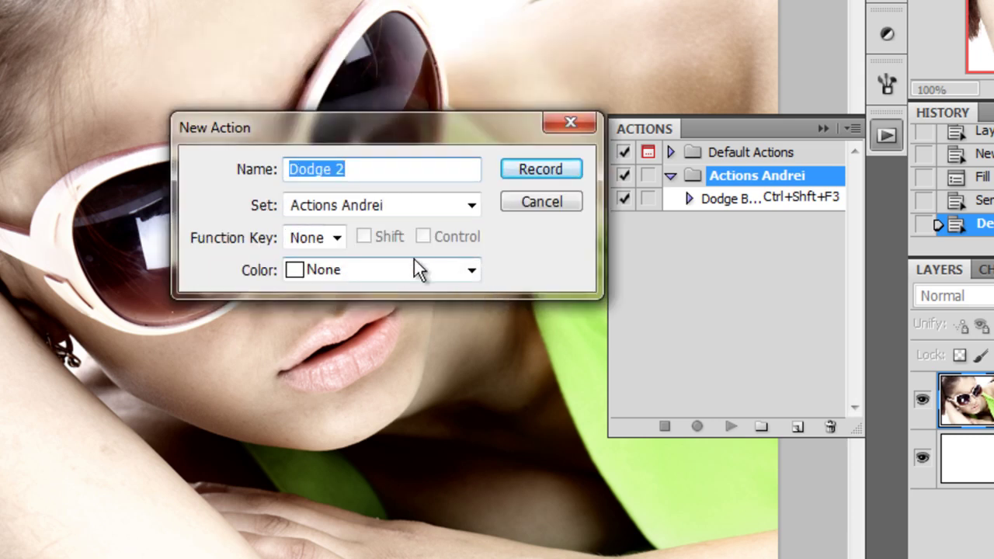
Assign function key F5 with the Shift and Control modifiers to the new action
left_click(346, 236)
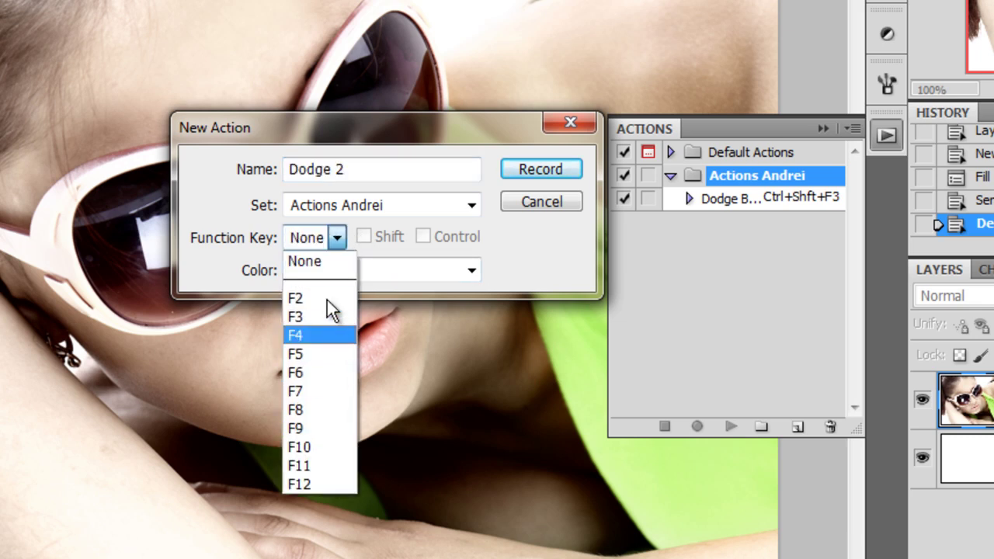
left_click(317, 354)
left_click_drag(364, 243, 383, 269)
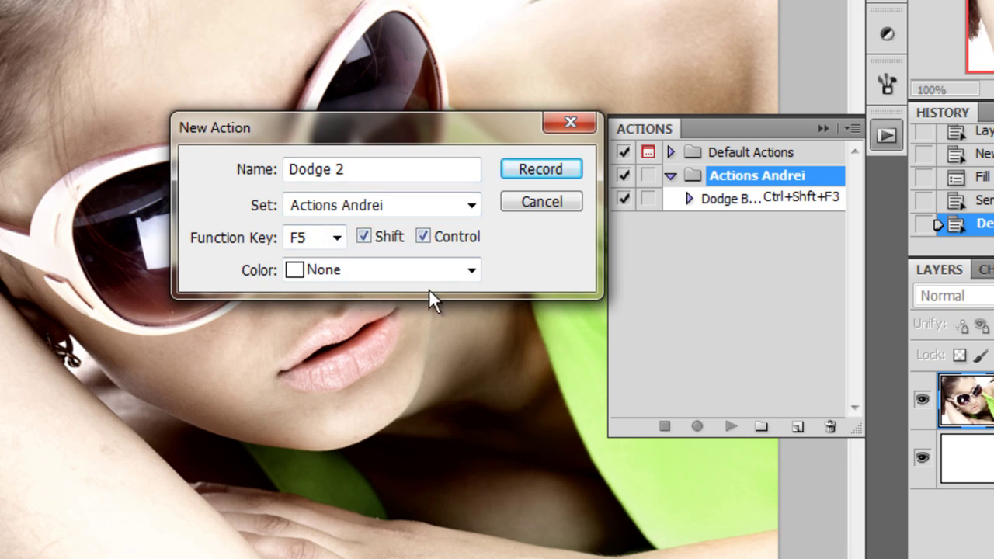
Set the new action's color to Red and start recording it
left_click(473, 268)
left_click(359, 334)
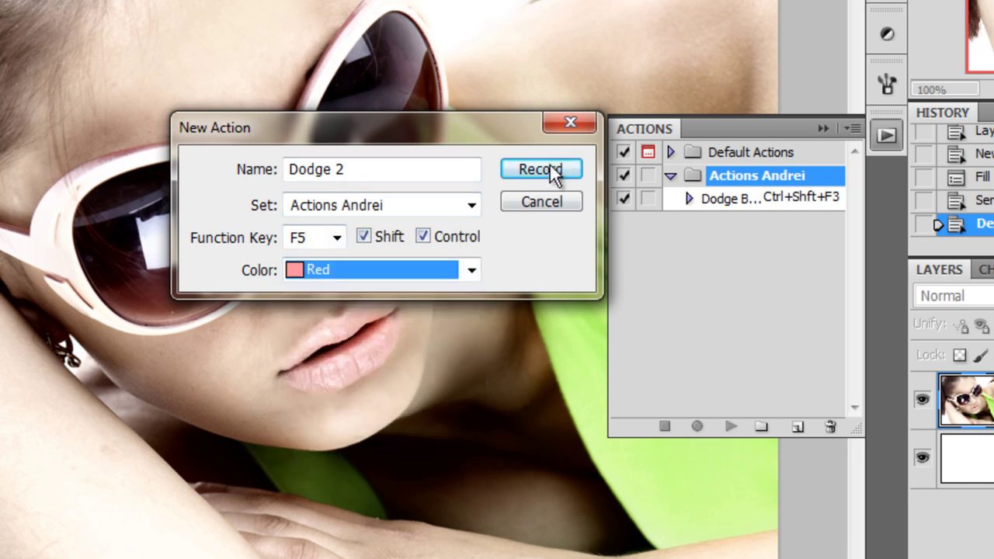
left_click(554, 176)
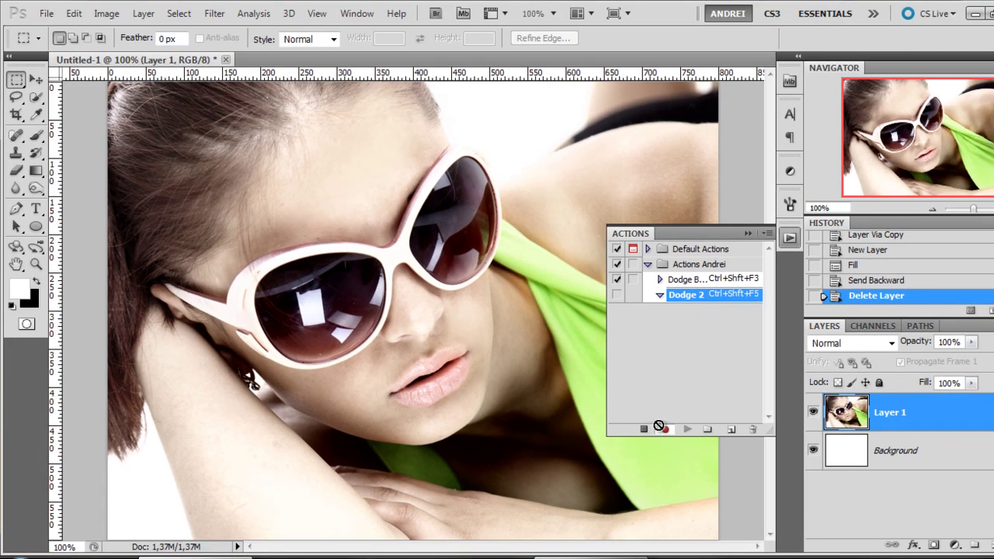
left_click(643, 431)
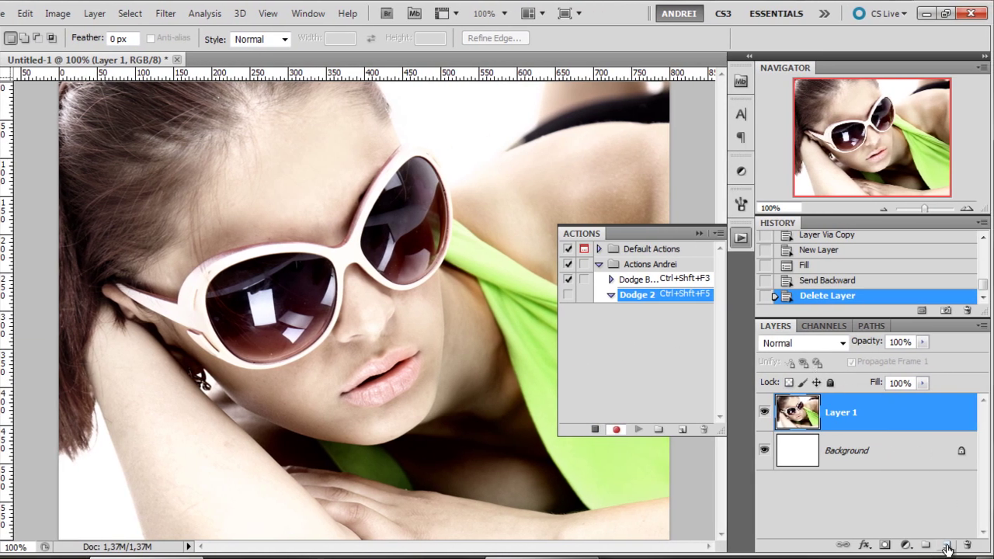
Create a new layer above Layer 1 and rename it "Dodge Burn"
left_click(948, 546)
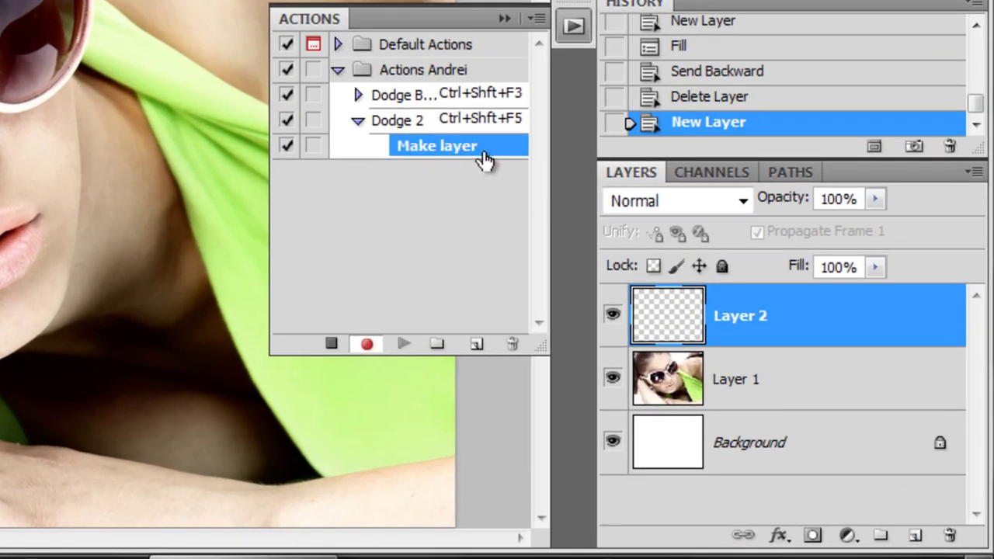
double_click(759, 325)
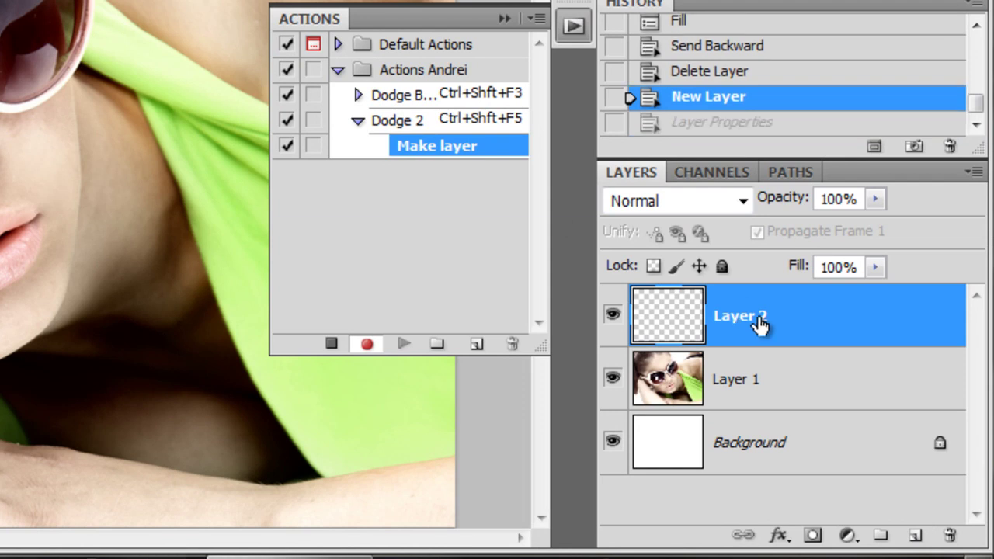
double_click(745, 317)
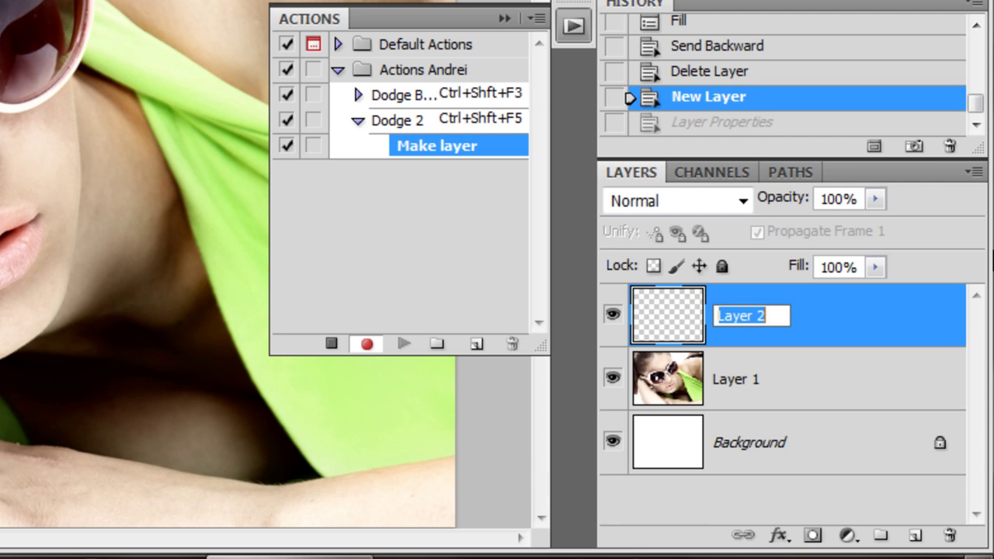
type("Dodge Bu")
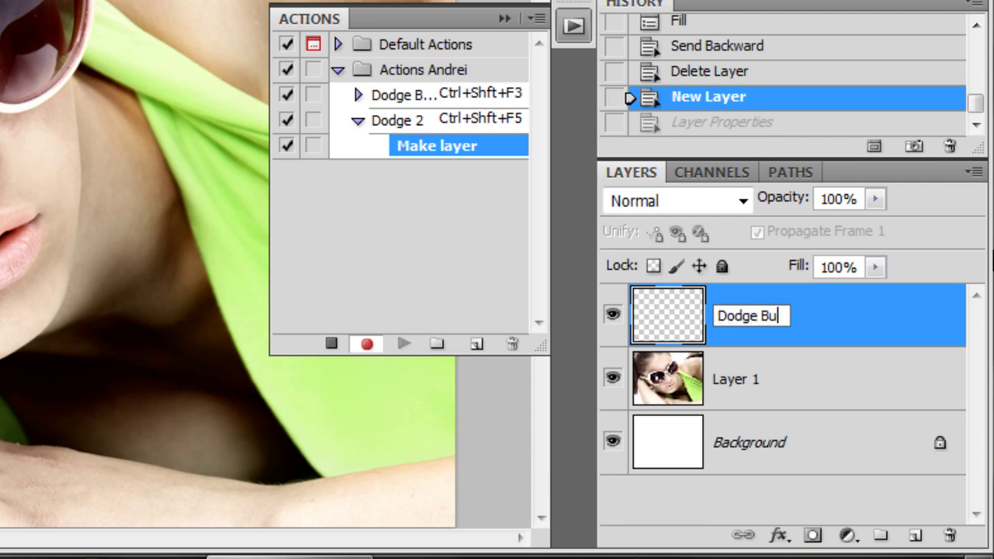
type("rn")
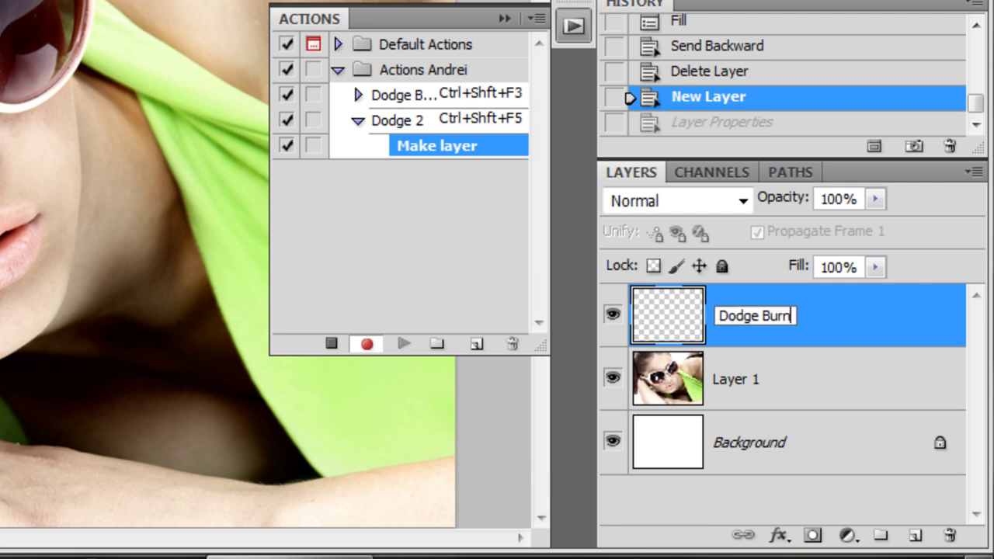
left_click(856, 322)
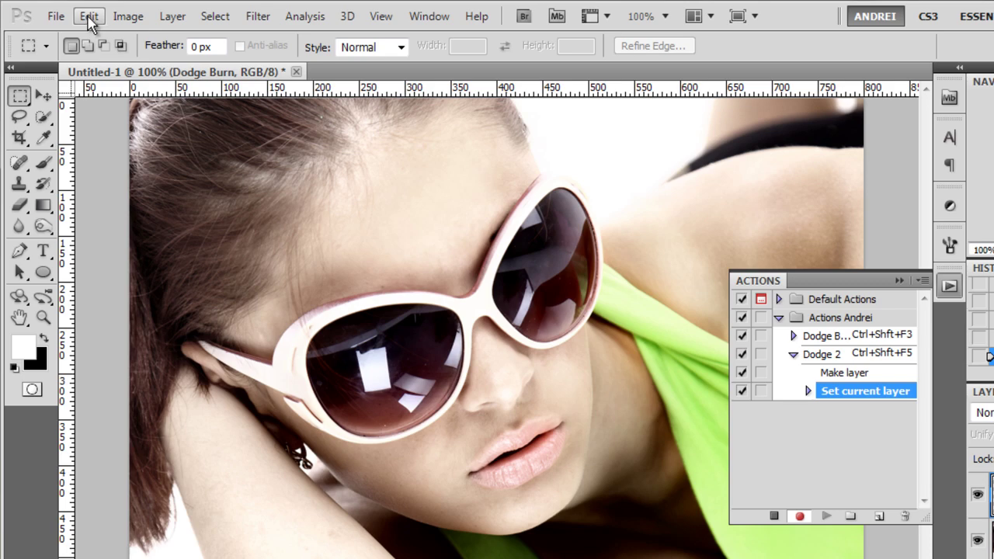
Fill the Dodge Burn layer with 50% Gray in Normal mode at 100% opacity and set its blend mode to Overlay
left_click(90, 17)
left_click(175, 277)
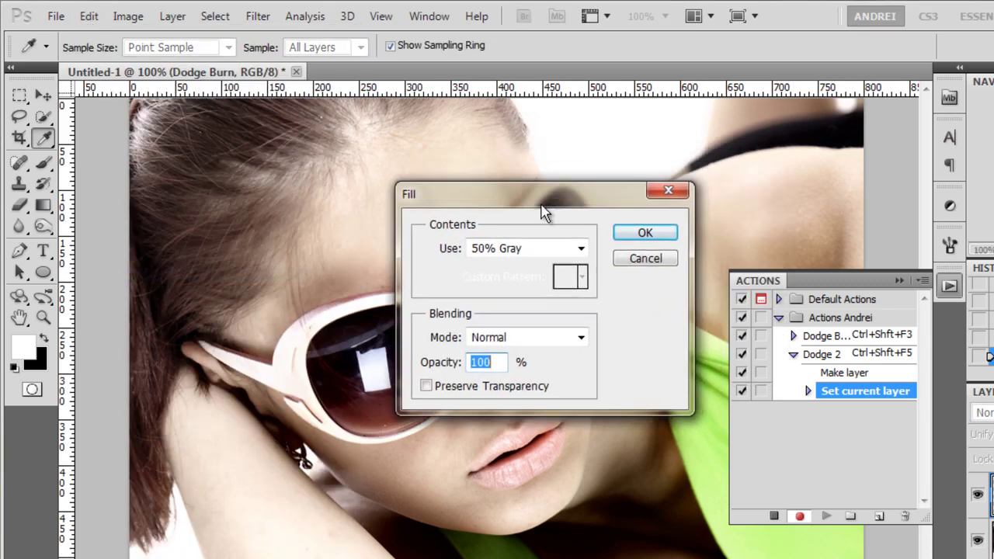
left_click_drag(543, 210, 560, 243)
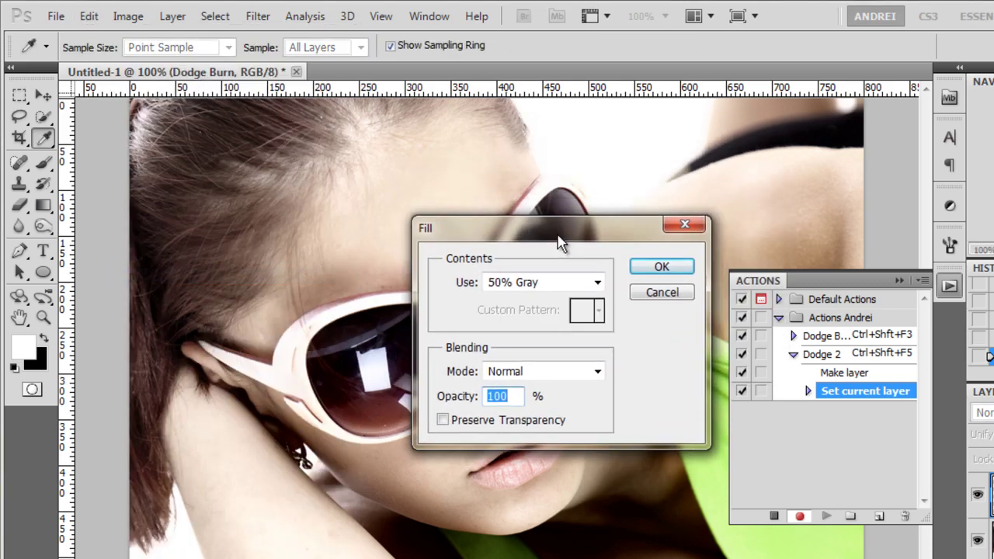
left_click(598, 282)
left_click(598, 282)
left_click(660, 268)
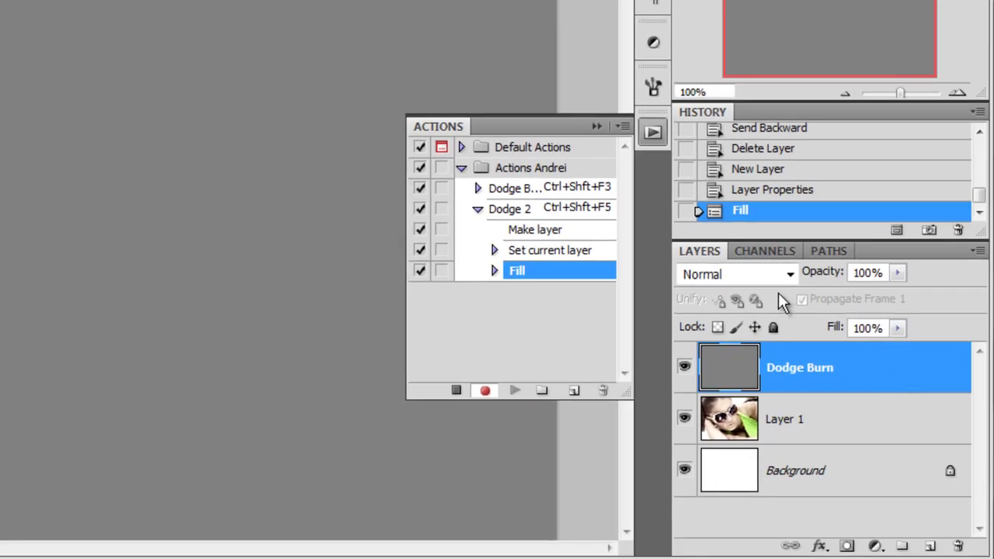
left_click(745, 273)
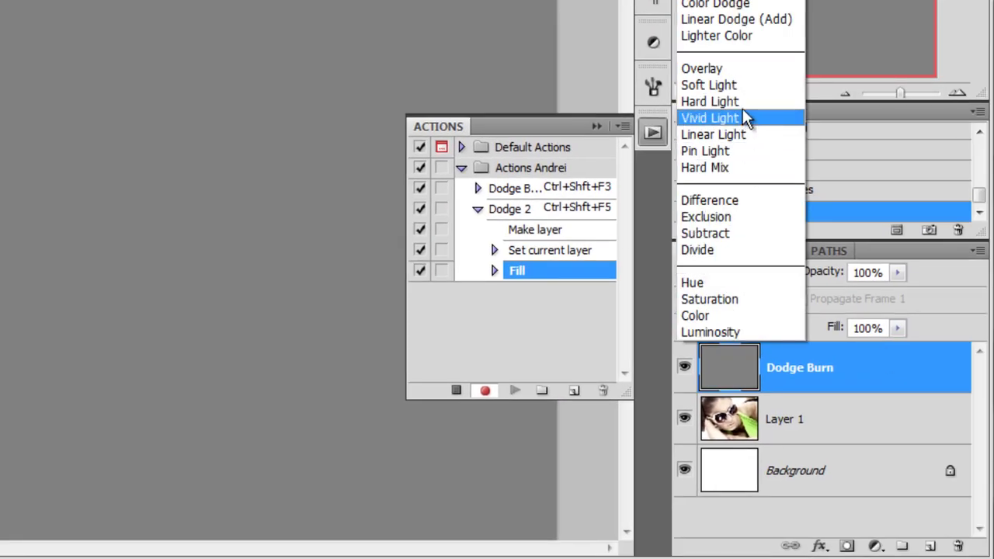
left_click(725, 68)
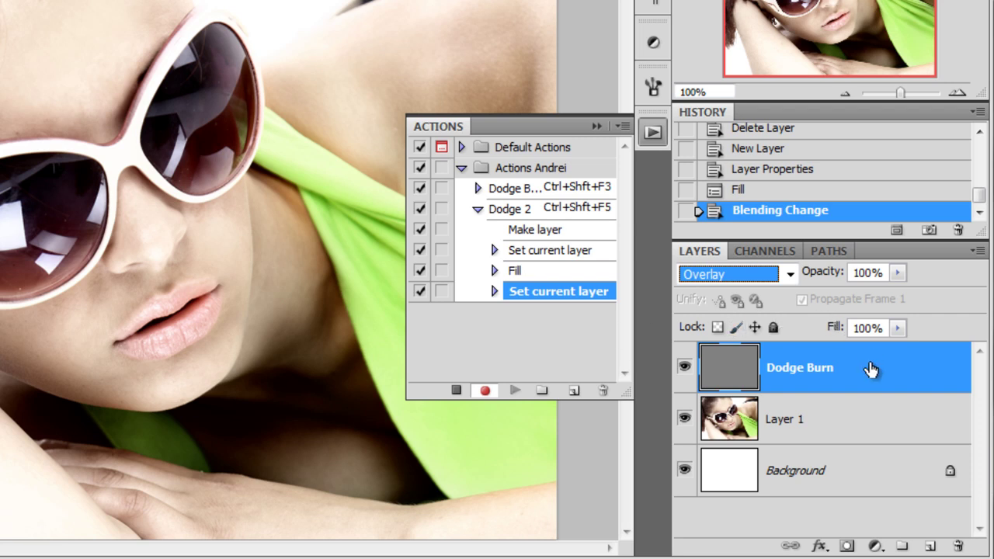
Record an extra new layer, revert to the Blending Change history state and stop recording
left_click(930, 545)
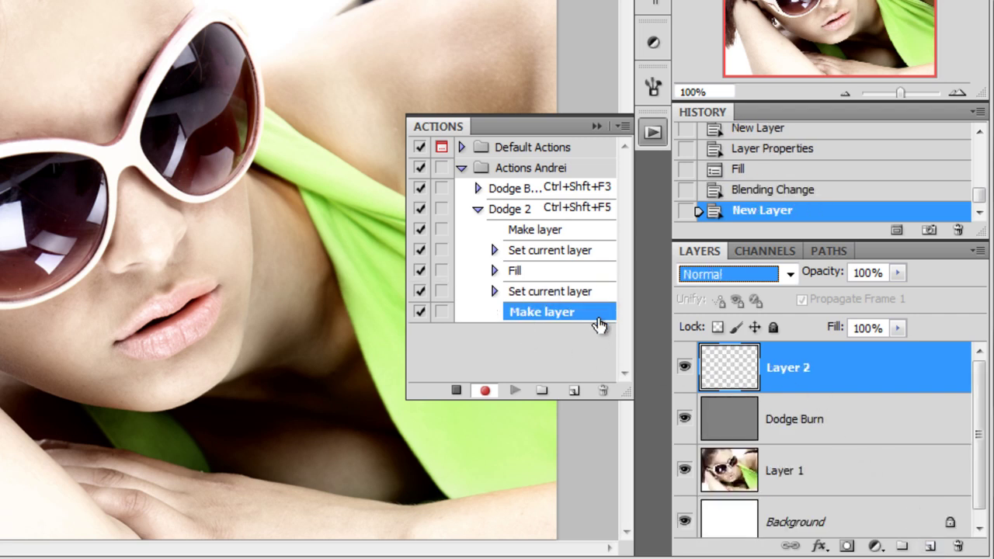
left_click(786, 194)
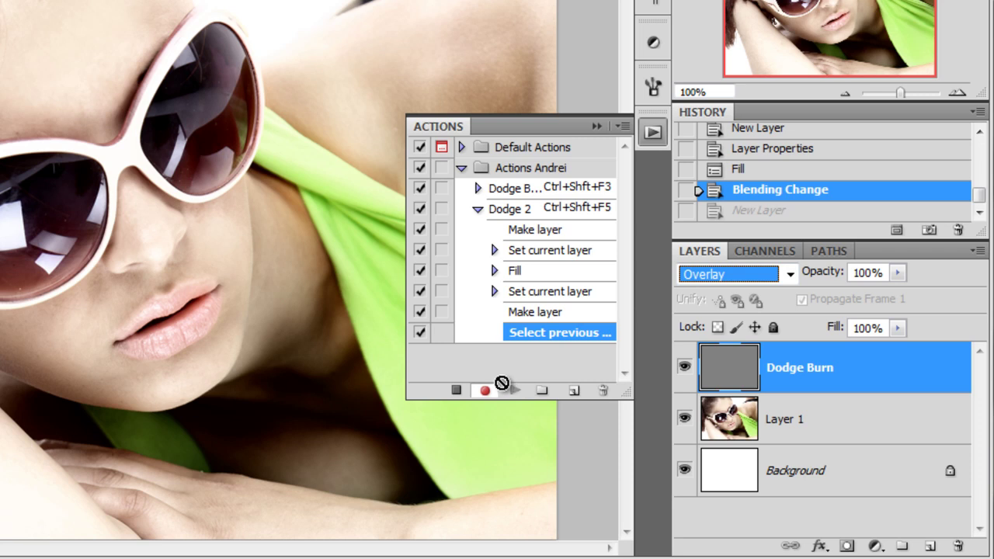
left_click(456, 391)
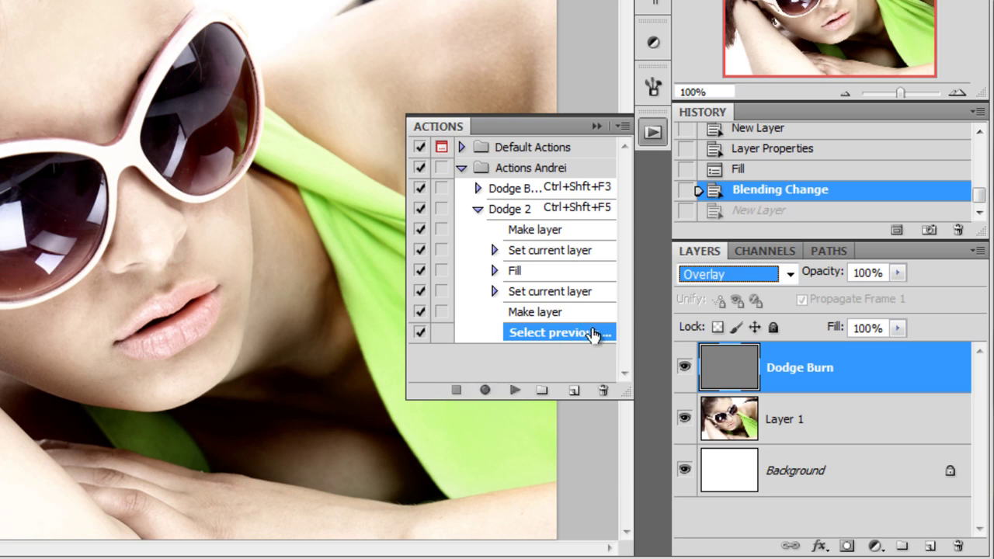
Delete the last two recorded commands, "Select previous" and the final "Make layer", from the Dodge 2 action and resume recording
left_click_drag(598, 339, 603, 390)
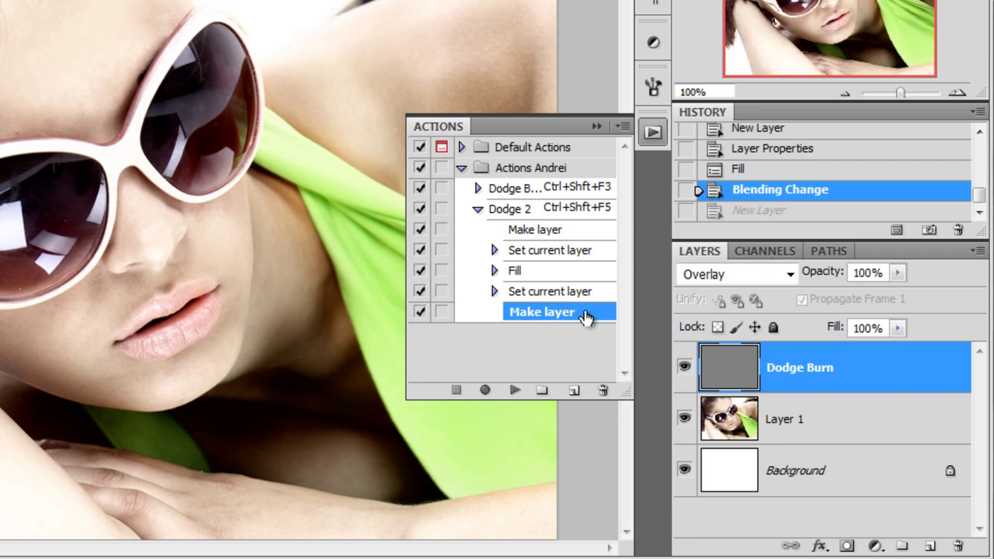
left_click_drag(584, 315, 604, 389)
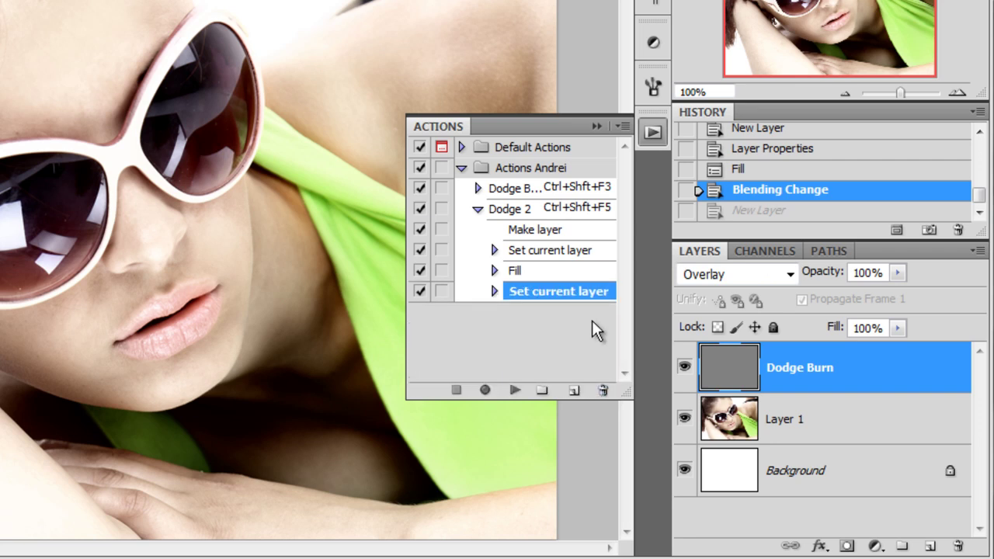
left_click(487, 390)
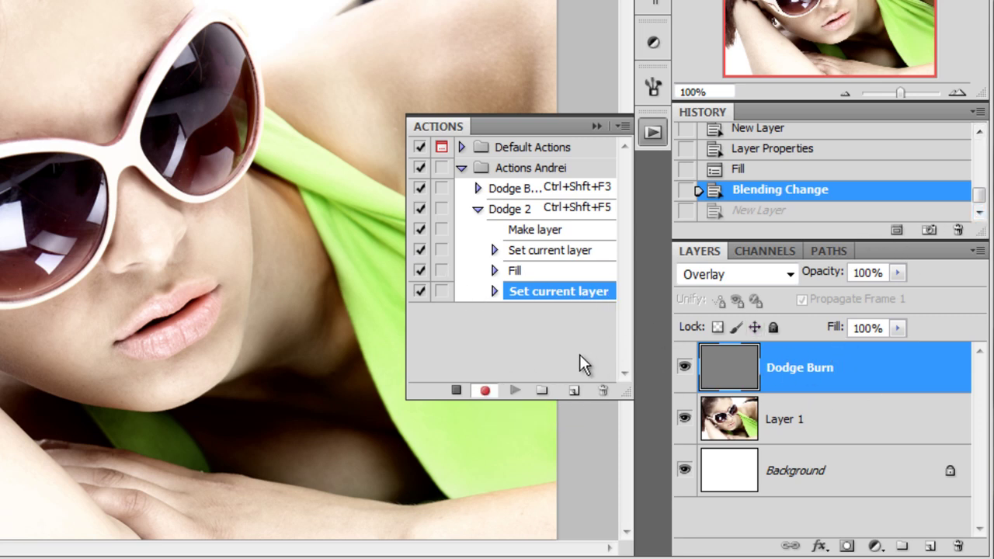
Stop recording and test the Dodge 2 action by deleting the existing Dodge Burn layer and playing the action
left_click(455, 389)
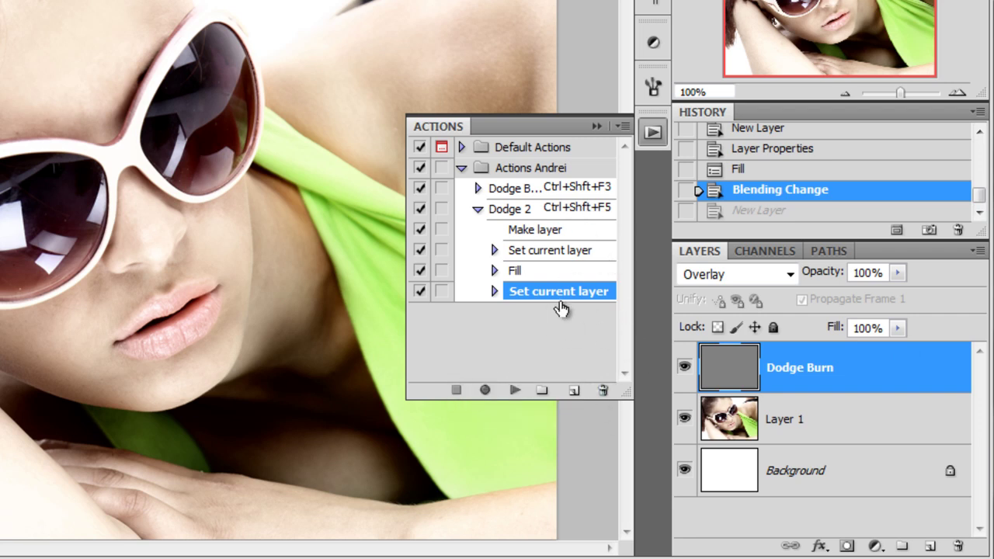
left_click(558, 210)
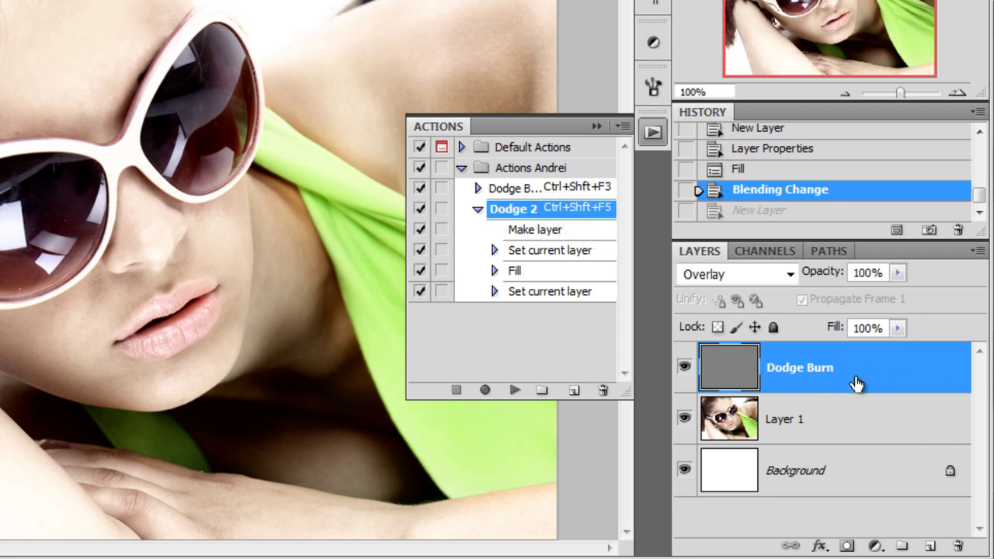
mouse_move(856, 384)
left_mouse_down()
mouse_move(934, 381)
mouse_move(960, 506)
mouse_move(958, 546)
left_mouse_up()
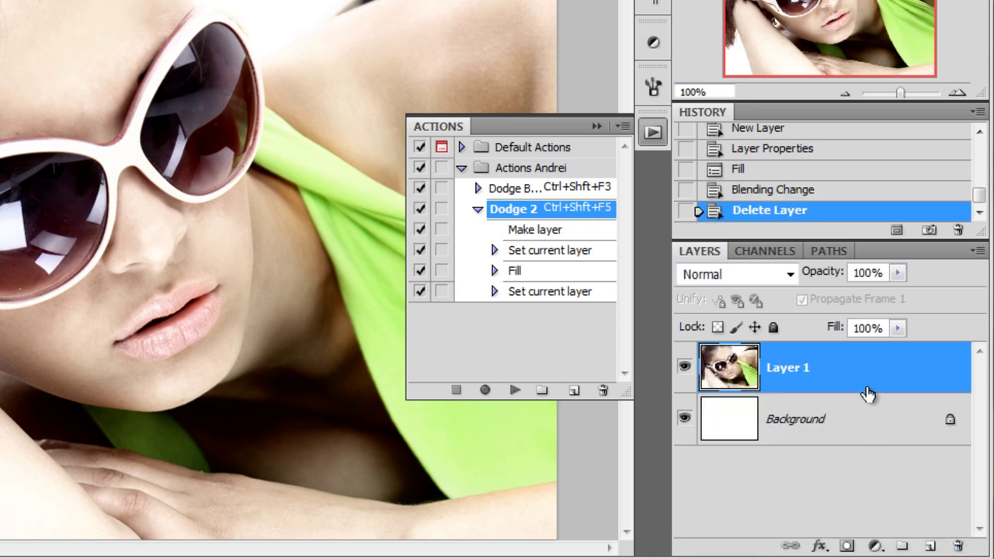
key("ctrl+shift+F5")
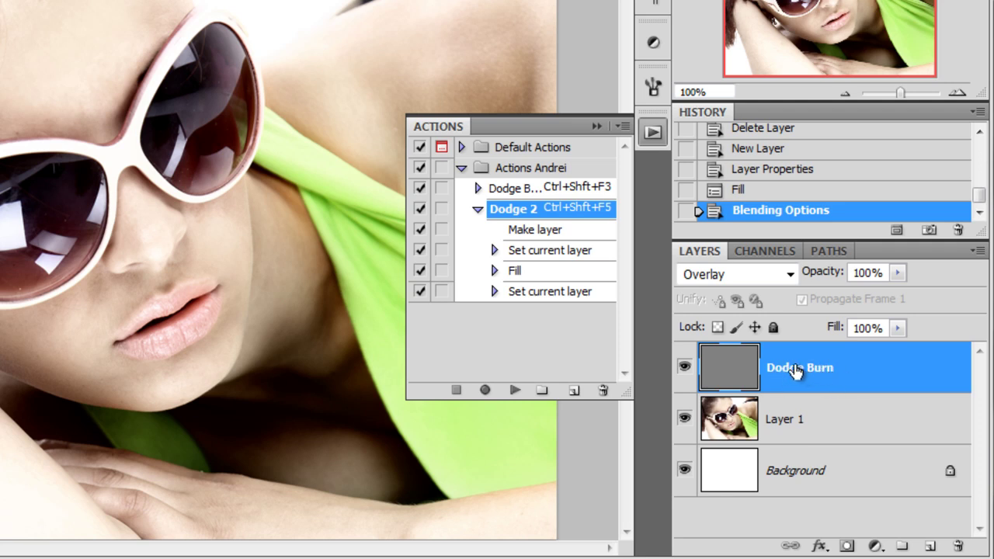
Delete the extra test layer and collapse the list of actions
key("Delete")
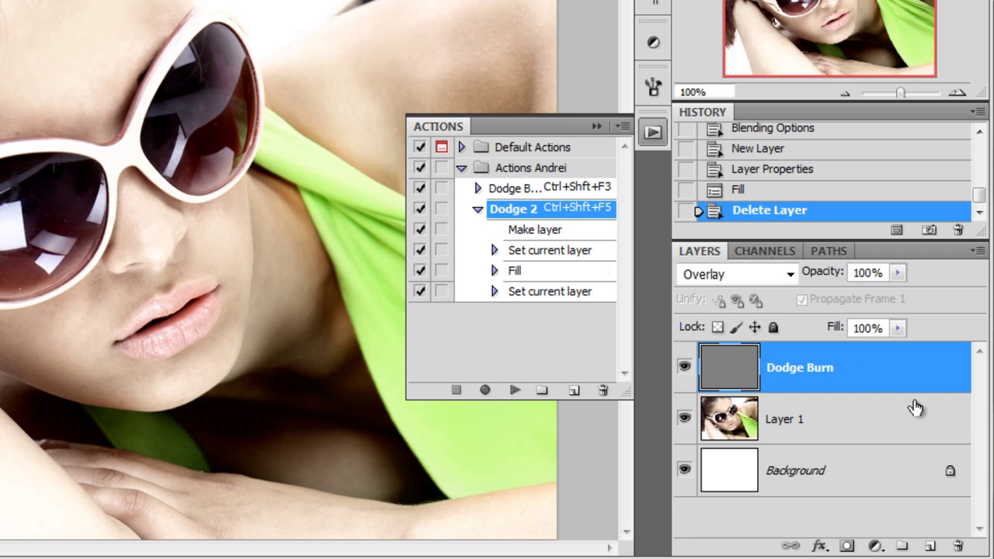
left_click(597, 127)
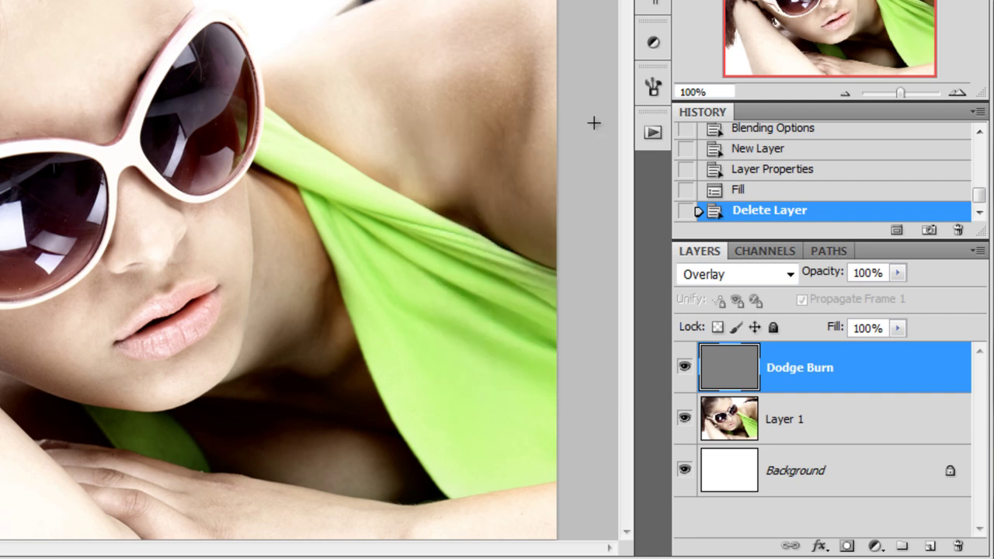